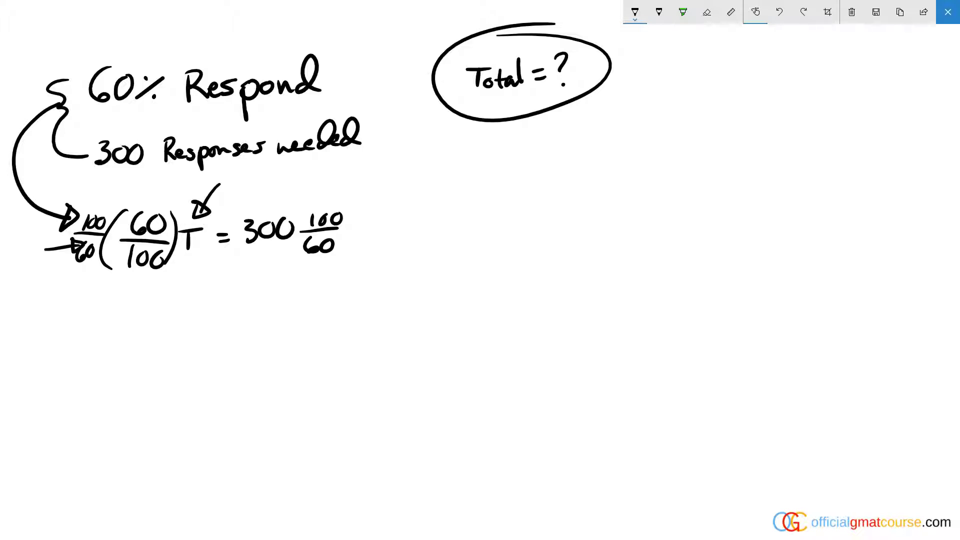
Strike through the cancelling 100s and 60s beside T.
left_click_drag(78, 225, 113, 218)
left_click_drag(125, 265, 173, 253)
left_click_drag(66, 257, 183, 217)
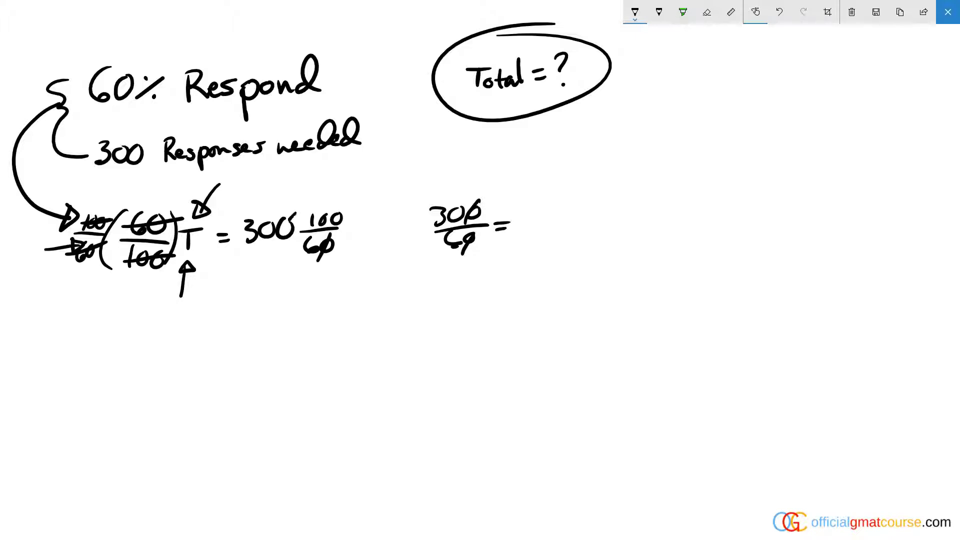
Cross out 300 and 60, write 5 above, and circle the 5, 100 and 500 result.
left_click_drag(232, 229, 266, 222)
left_click_drag(291, 254, 321, 245)
mouse_move(284, 194)
left_mouse_down()
mouse_move(294, 204)
mouse_move(278, 215)
left_mouse_up()
mouse_move(288, 195)
left_mouse_down()
mouse_move(311, 192)
mouse_move(297, 180)
mouse_move(322, 202)
left_mouse_up()
left_click_drag(362, 234, 376, 233)
mouse_move(355, 224)
left_mouse_down()
mouse_move(383, 234)
mouse_move(403, 219)
left_mouse_up()
left_click_drag(419, 216, 426, 194)
left_click_drag(428, 202, 373, 204)
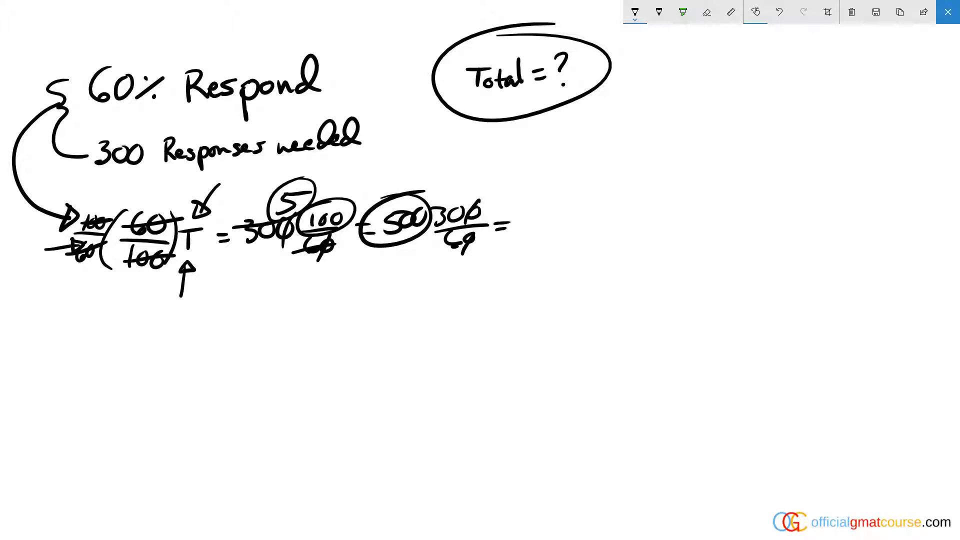
Write T=500 below the arrow and double-underline the 300.
left_click_drag(195, 312, 195, 334)
left_click_drag(181, 310, 228, 315)
mouse_move(215, 326)
left_mouse_down()
mouse_move(299, 313)
mouse_move(283, 310)
left_mouse_up()
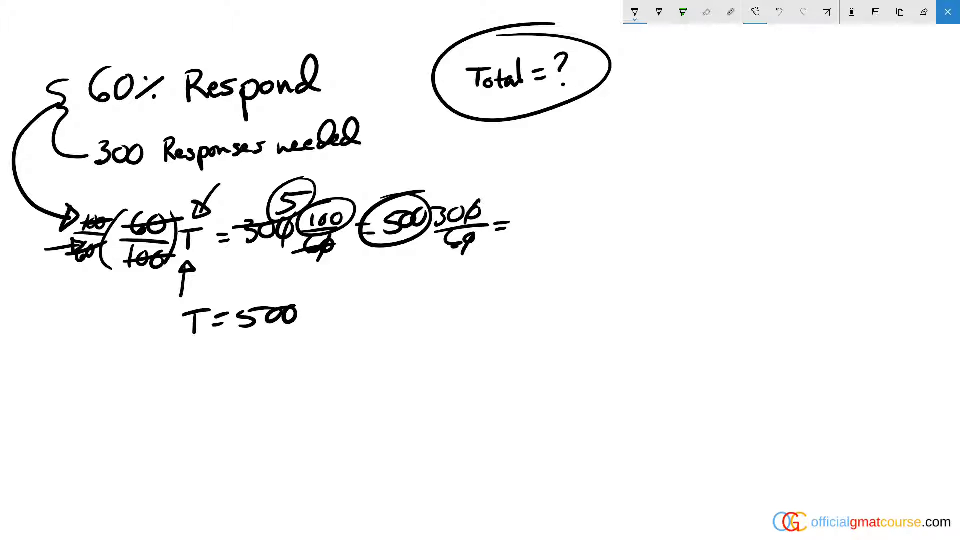
left_click_drag(244, 259, 294, 251)
left_click_drag(252, 266, 283, 261)
Write answer D beside T=500, circle it, and add a dot.
left_click_drag(338, 306, 338, 329)
left_click_drag(328, 307, 332, 328)
left_click_drag(353, 290, 380, 300)
left_click(361, 328)
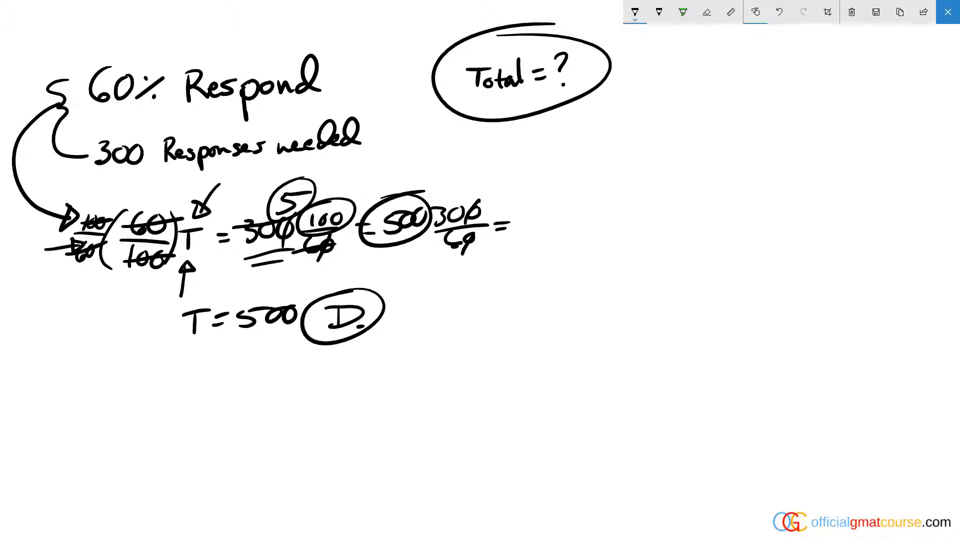